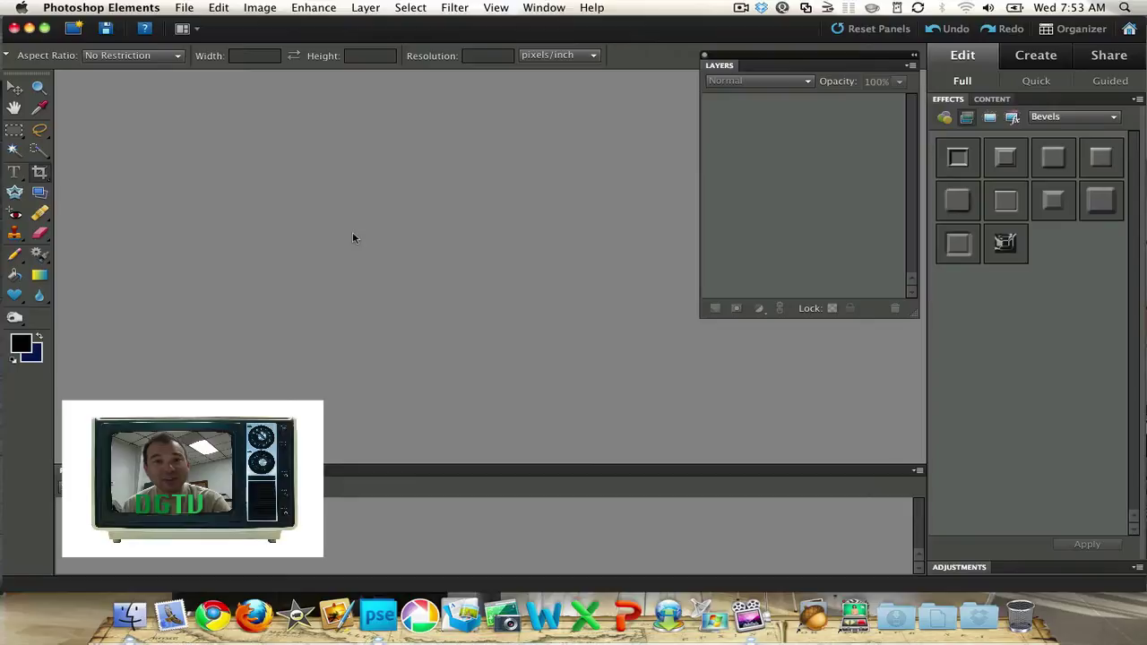
Open the blonde woman's portrait JPG from the Photos folder.
left_click(188, 9)
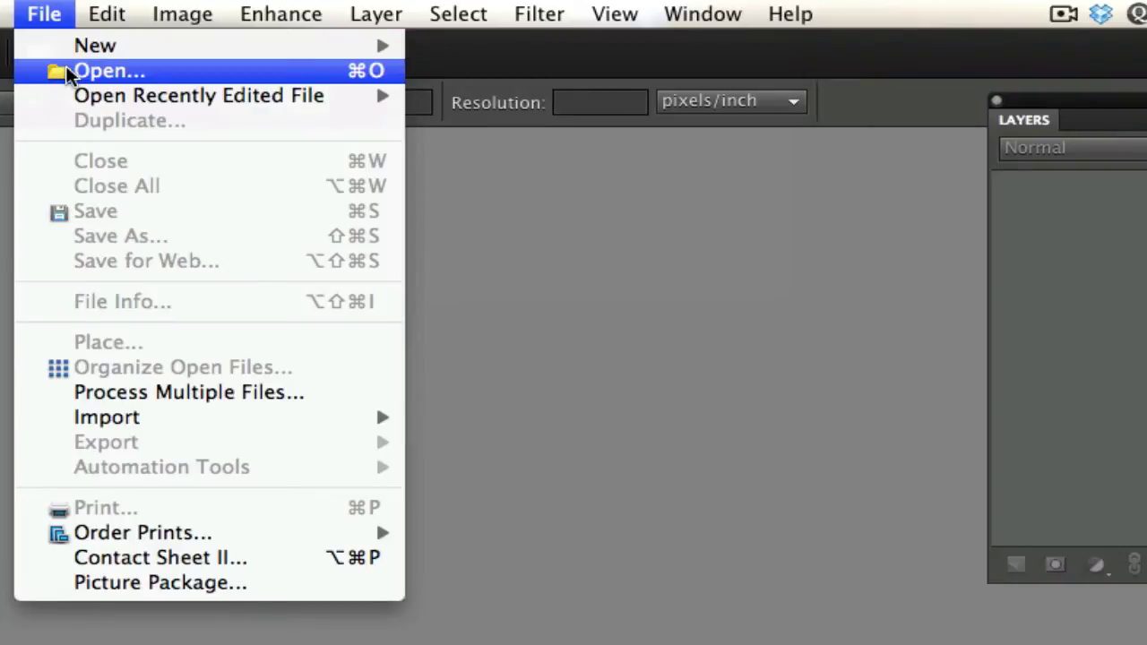
left_click(65, 68)
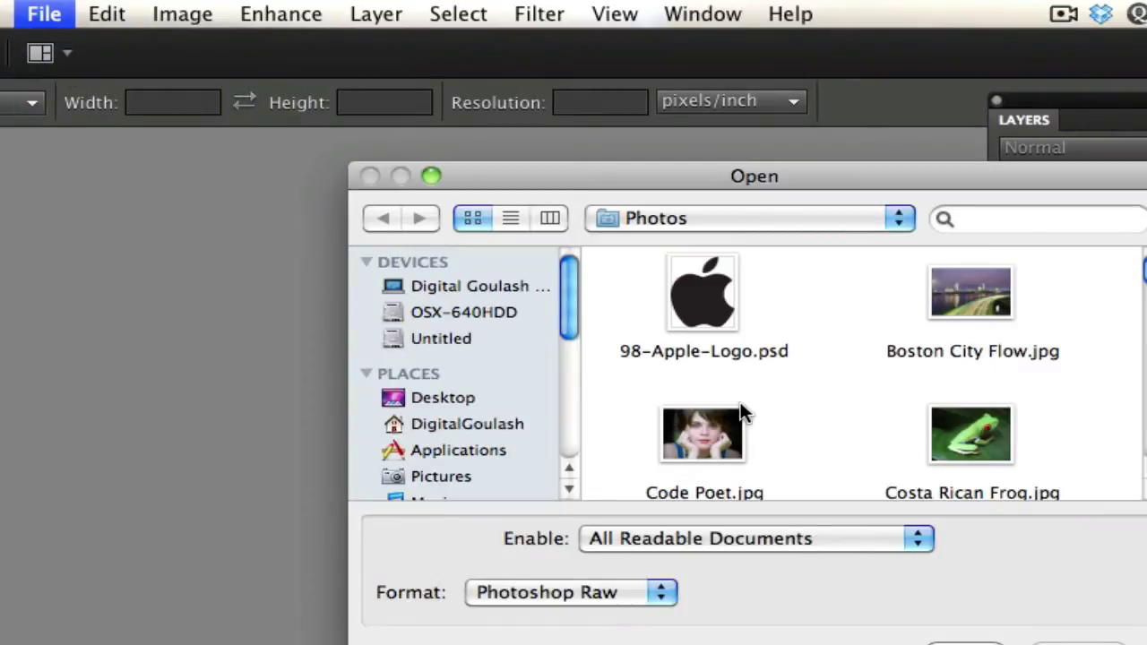
scroll(908, 383, "down", 3)
scroll(909, 387, "down", 5)
scroll(909, 387, "down", 10)
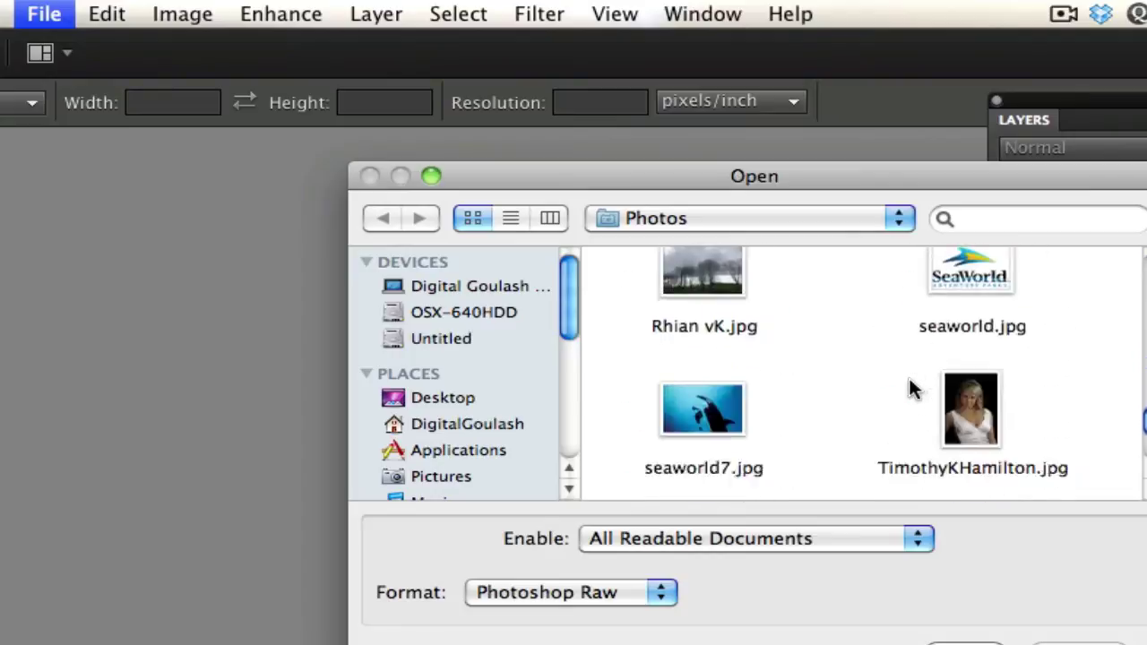
scroll(912, 385, "down", 3)
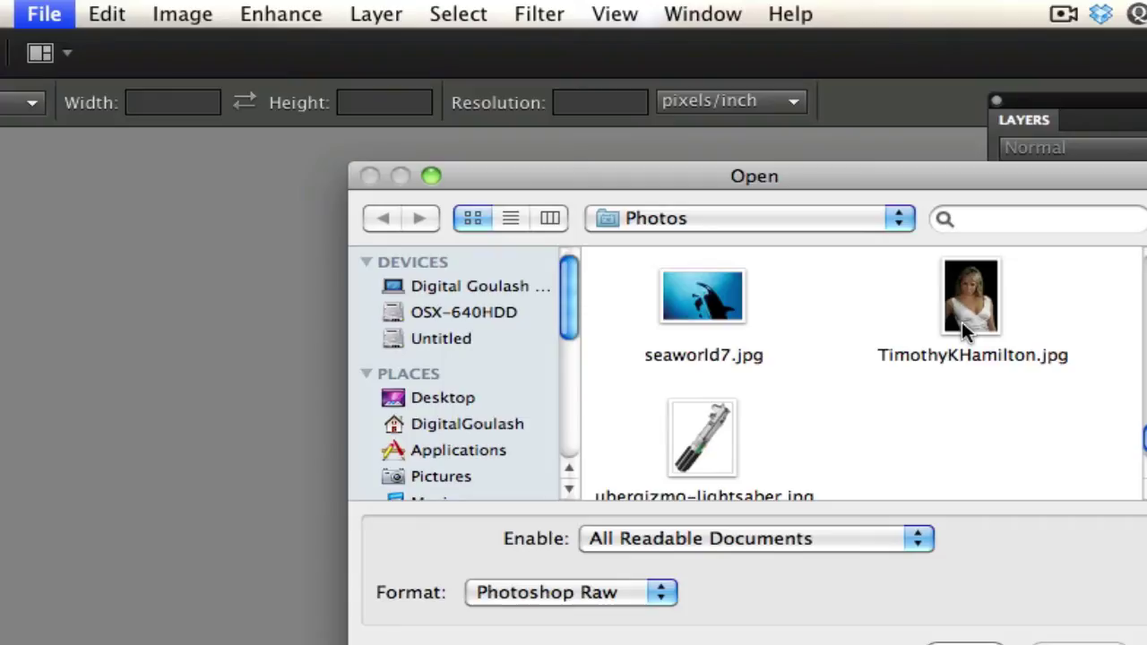
double_click(961, 320)
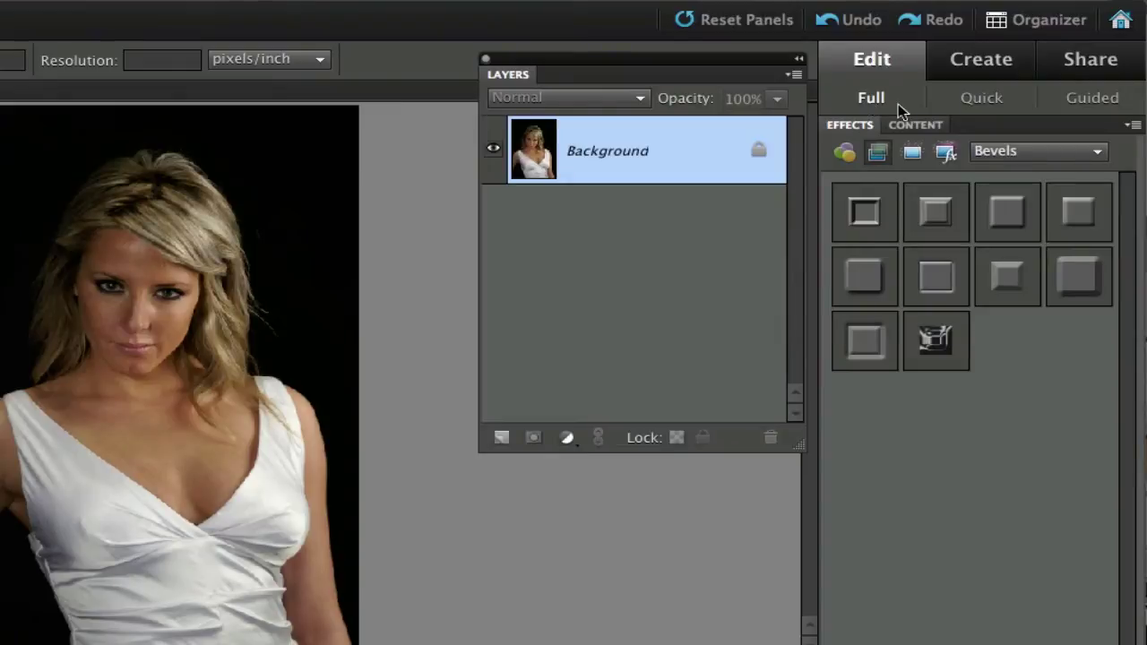
Switch to Guided mode and reveal Line Drawing under Photographic Effects.
left_click(1090, 99)
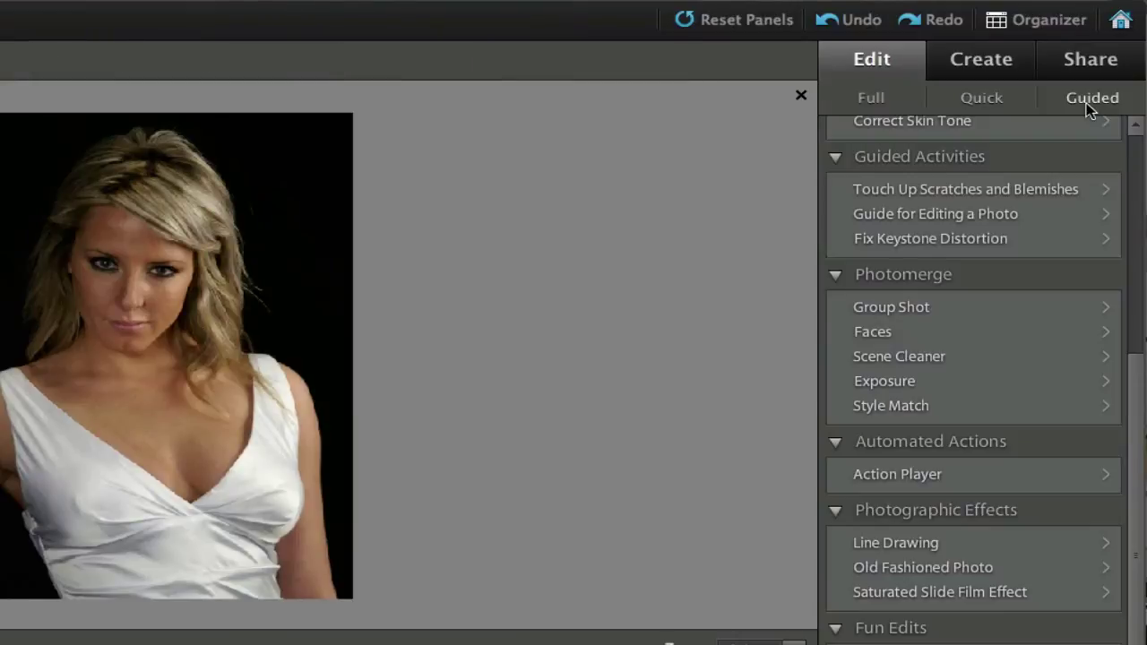
scroll(1027, 158, "up", 1)
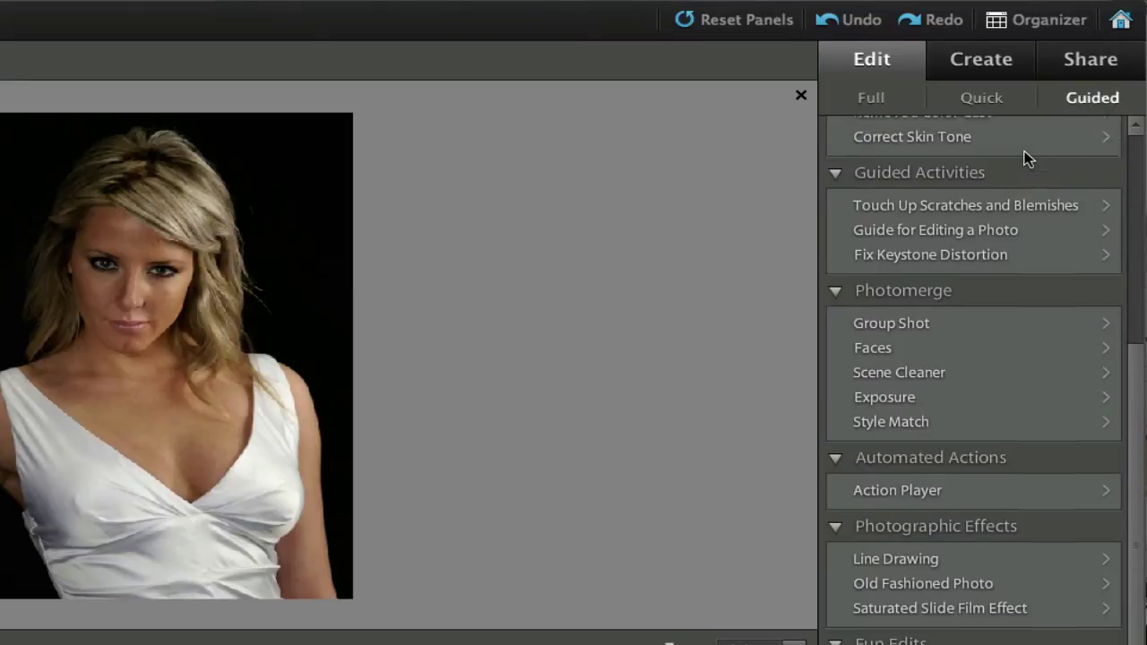
scroll(1027, 159, "down", 1)
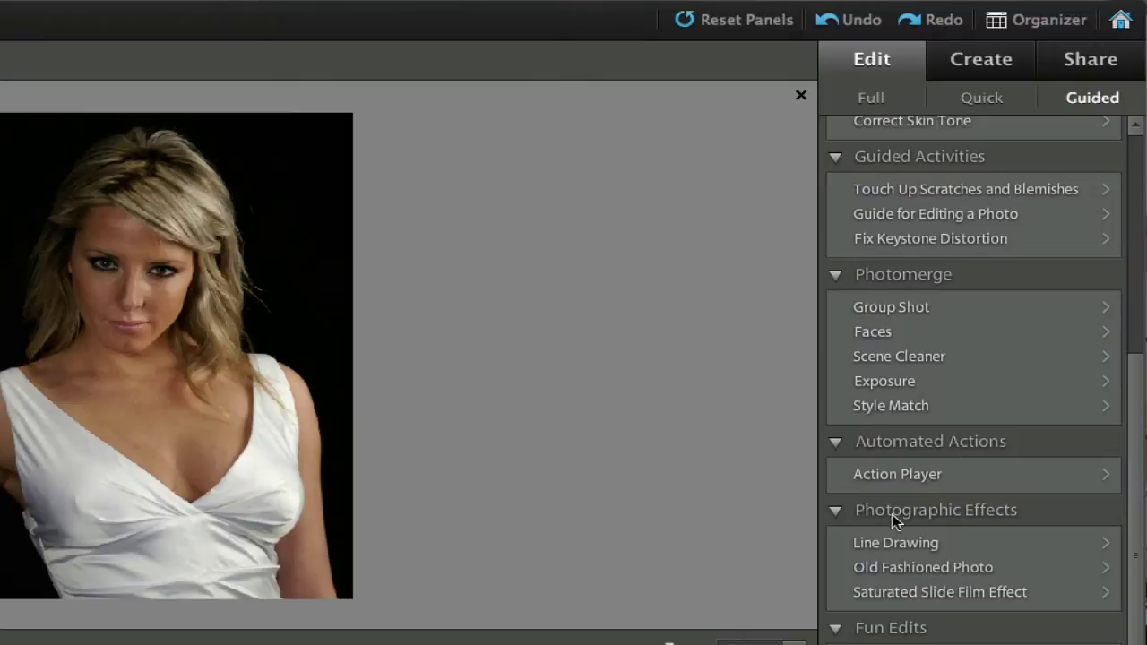
left_click(836, 512)
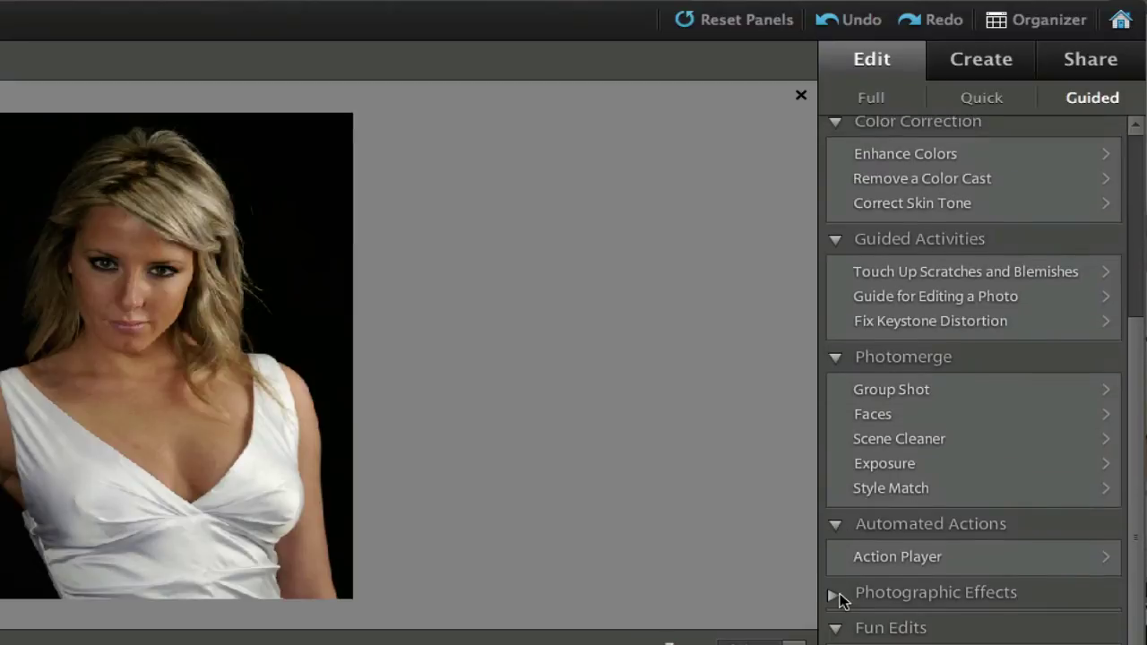
left_click(837, 594)
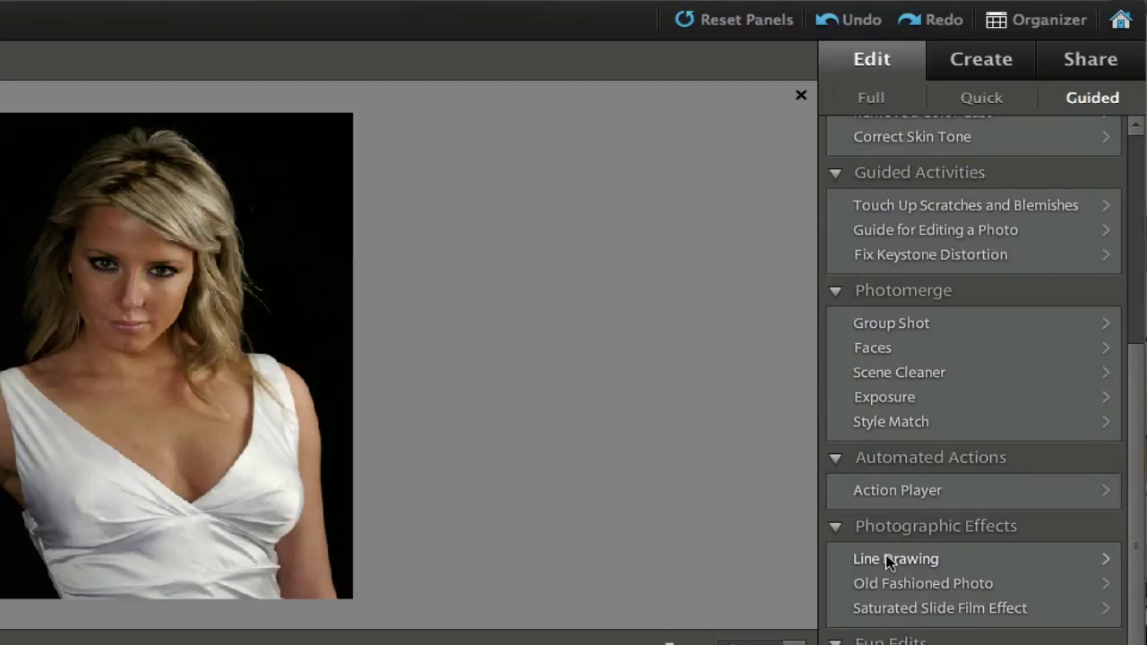
Start the Line Drawing guided edit and review its pencil sketch, opacity and levels steps.
left_click(889, 559)
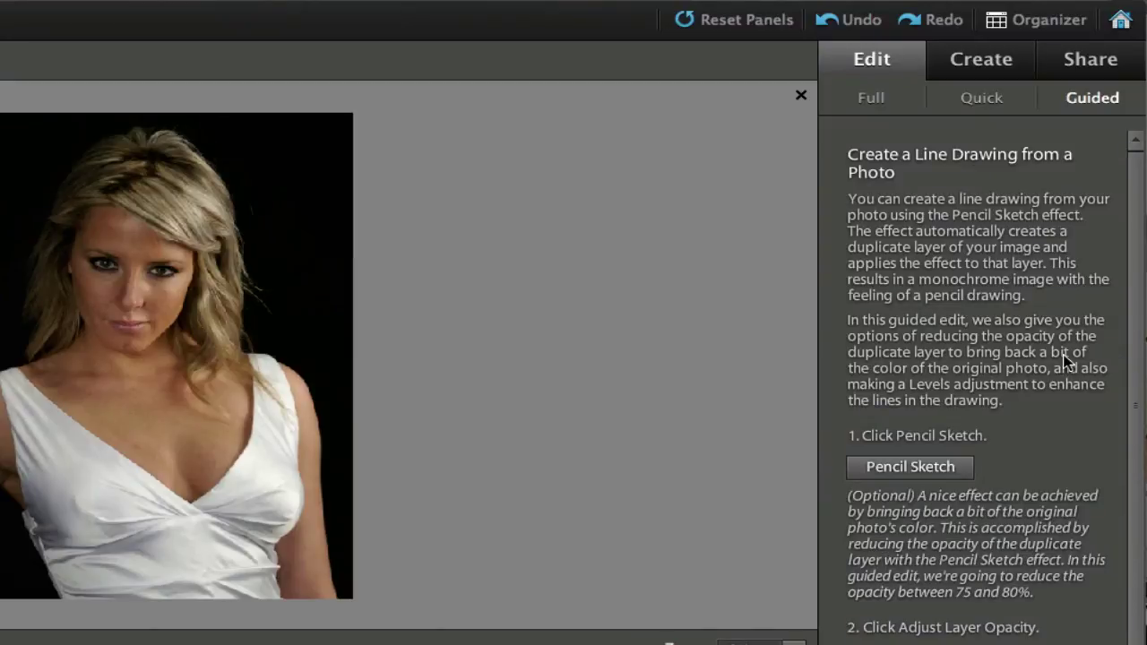
scroll(1066, 360, "down", 3)
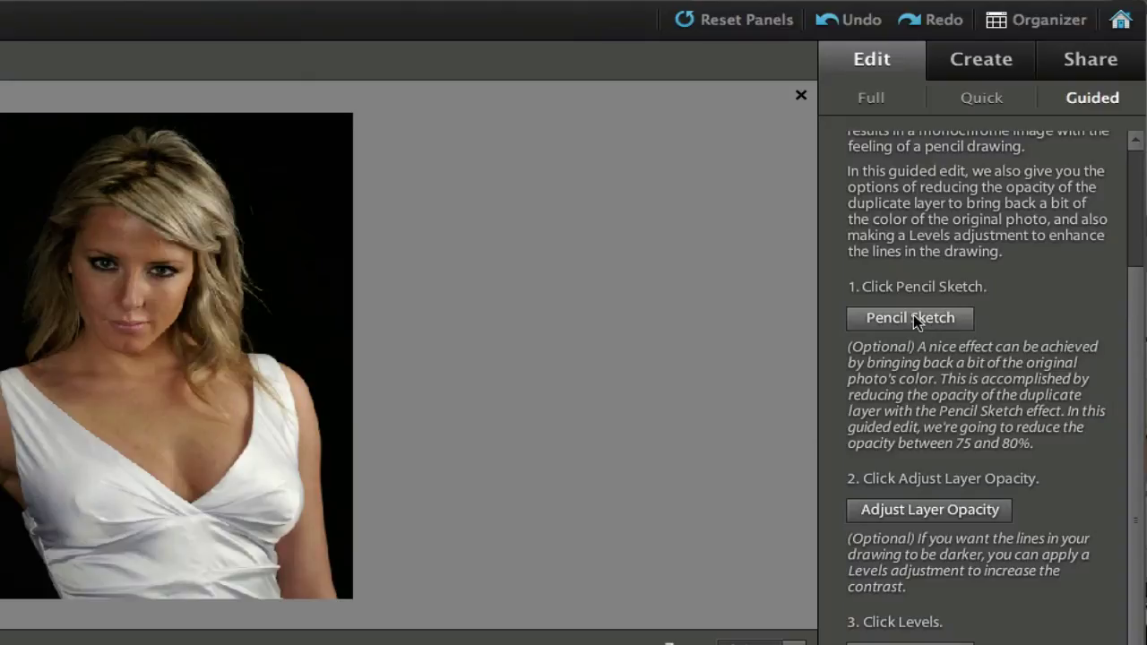
Apply the Pencil Sketch effect to turn the portrait into a black-and-white drawing.
left_click(913, 316)
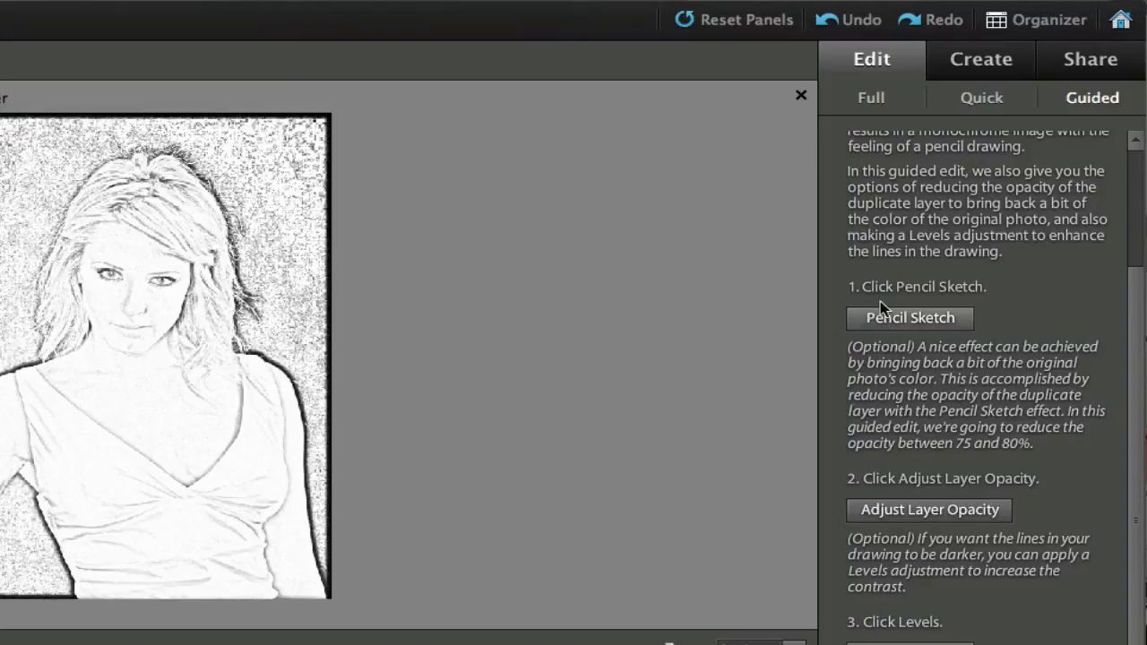
Return to Full edit mode and bring up the Enhance menu.
left_click(883, 100)
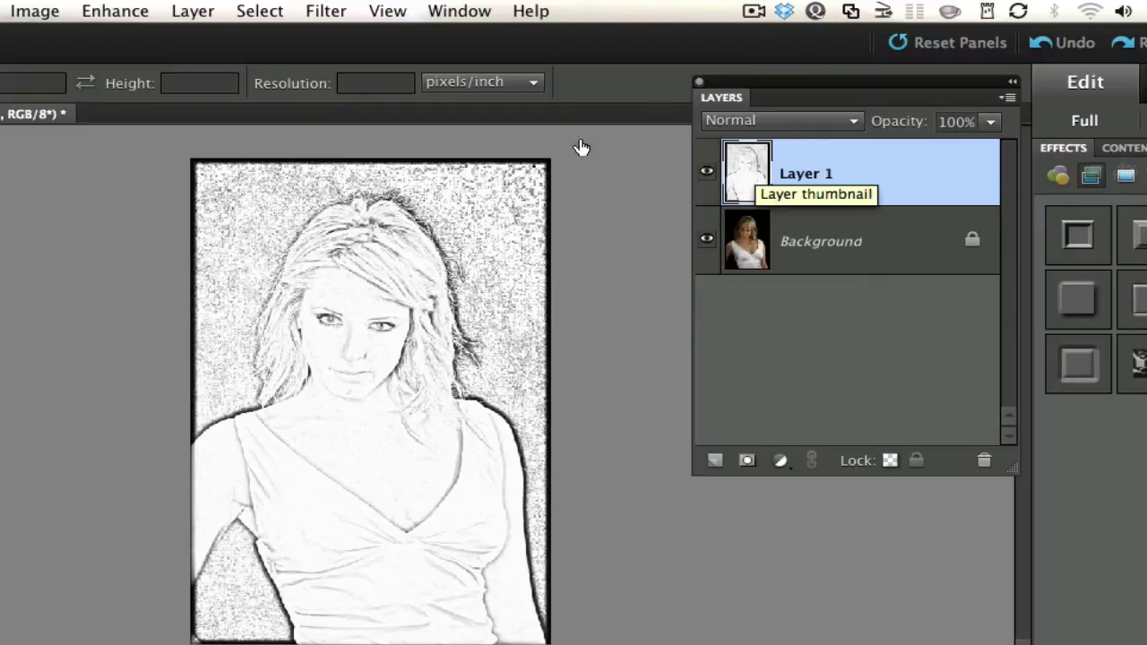
left_click(125, 11)
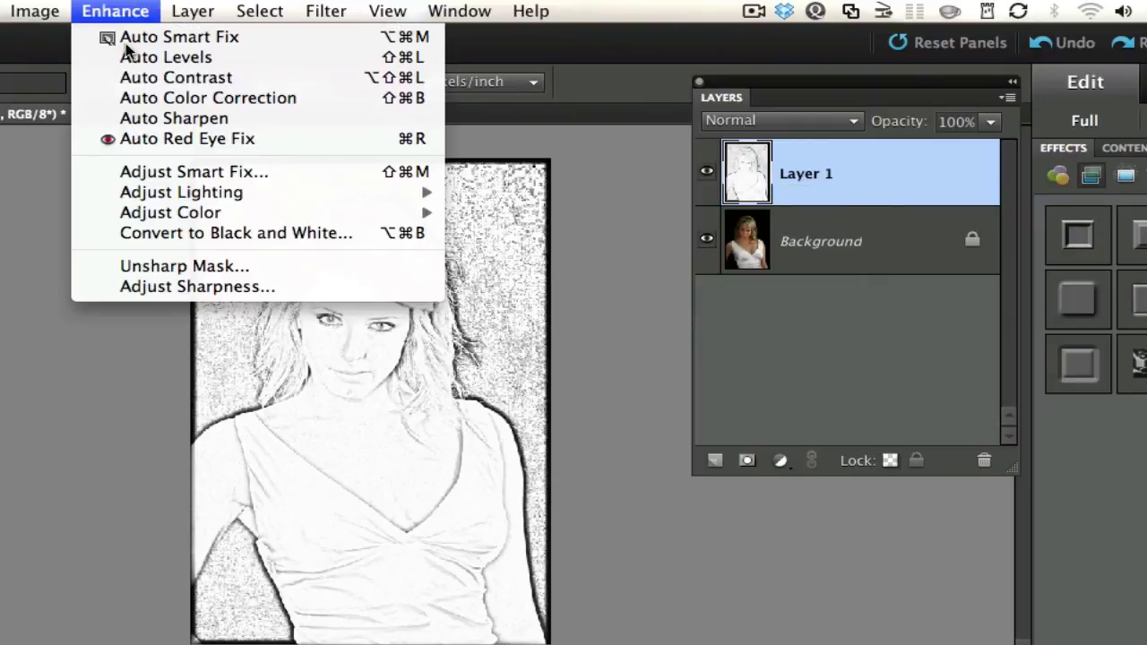
mouse_move(181, 192)
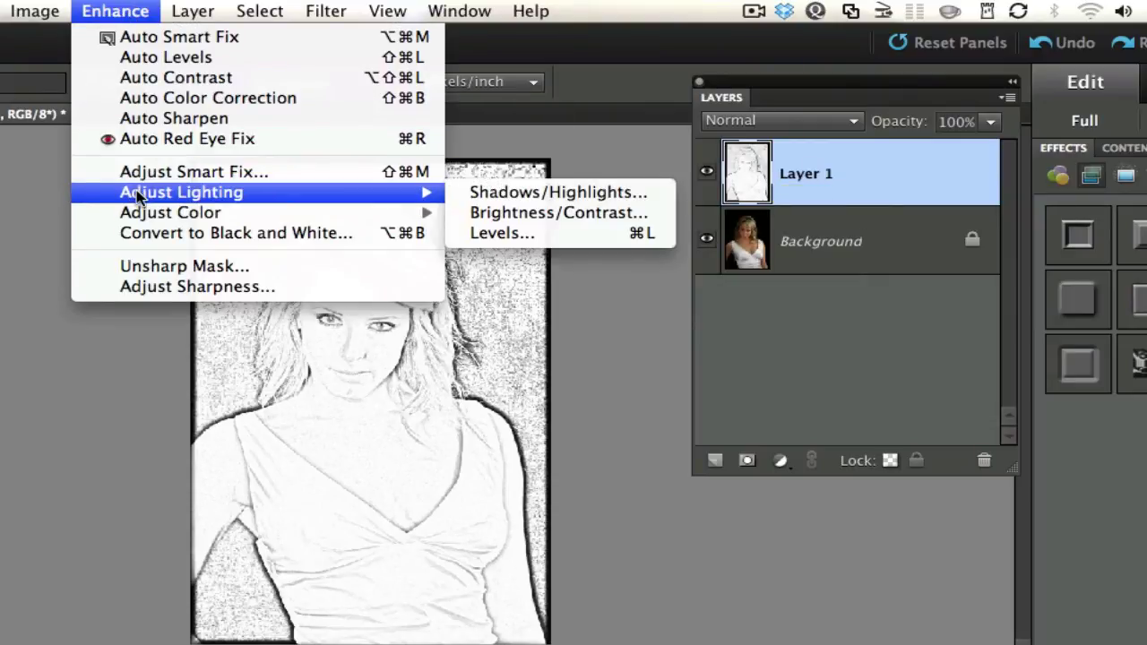
Apply Levels to the sketch layer with black input 84 and midtone gamma 0.85.
left_click(487, 234)
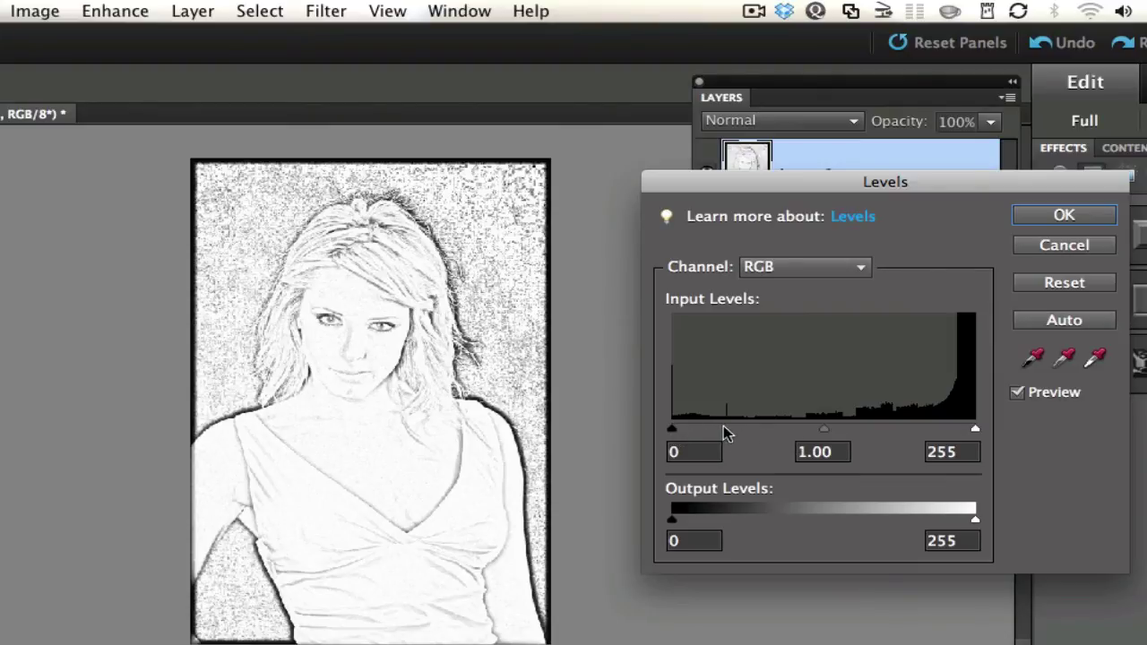
left_click_drag(678, 436, 824, 416)
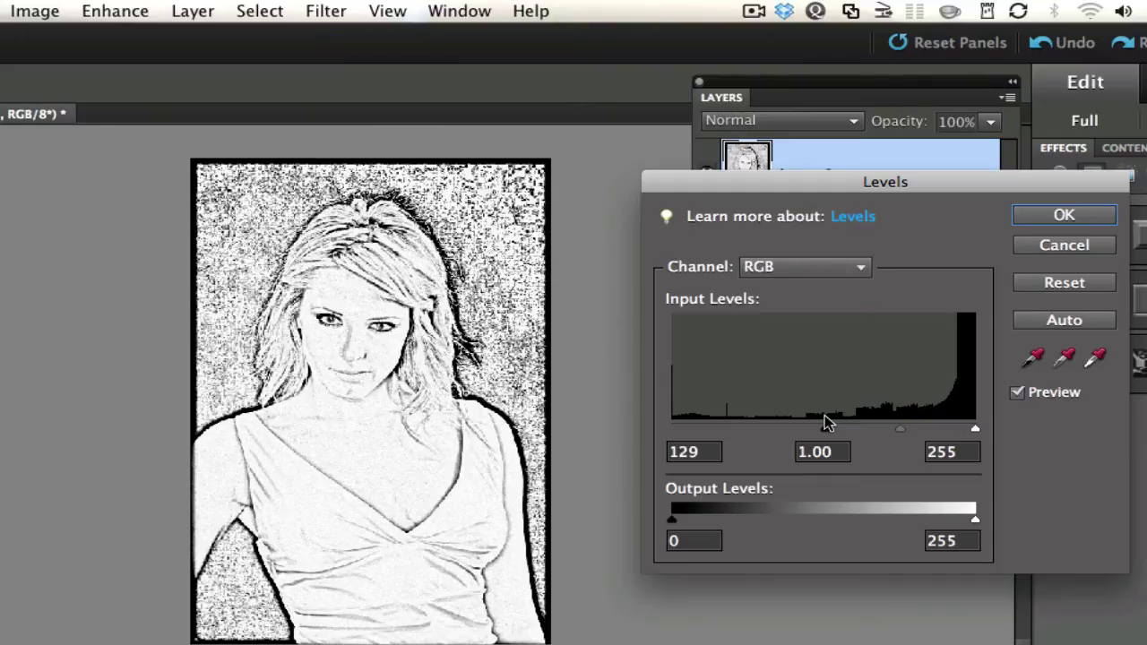
left_click_drag(824, 416, 771, 430)
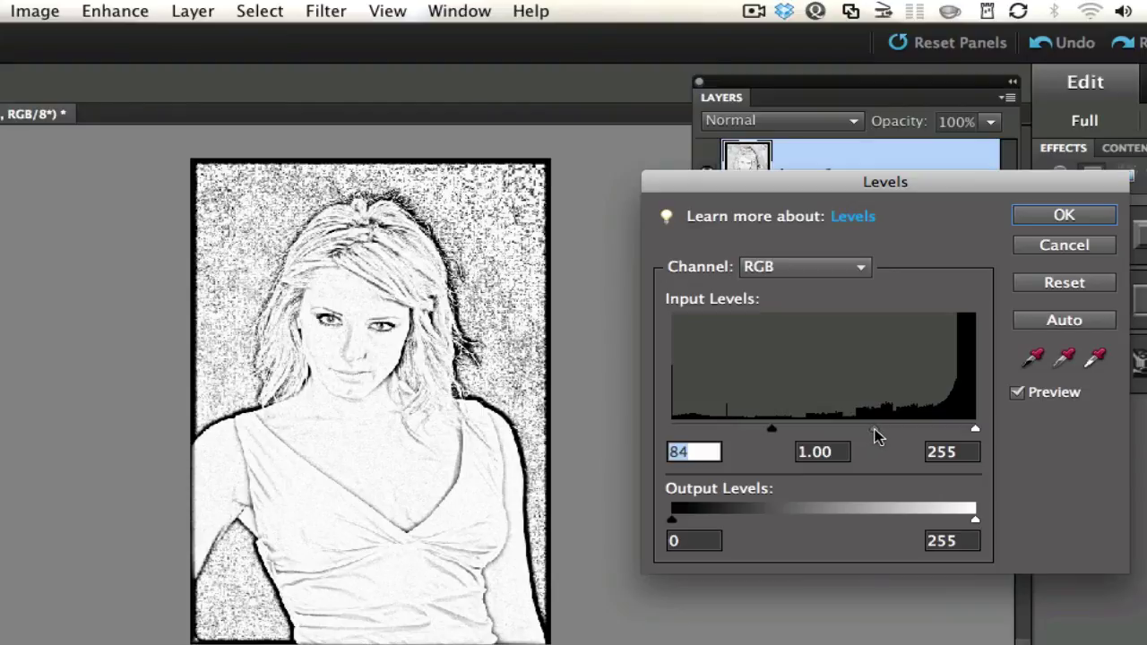
mouse_move(875, 431)
left_mouse_down()
mouse_move(804, 434)
mouse_move(903, 438)
mouse_move(883, 432)
left_mouse_up()
key("Tab")
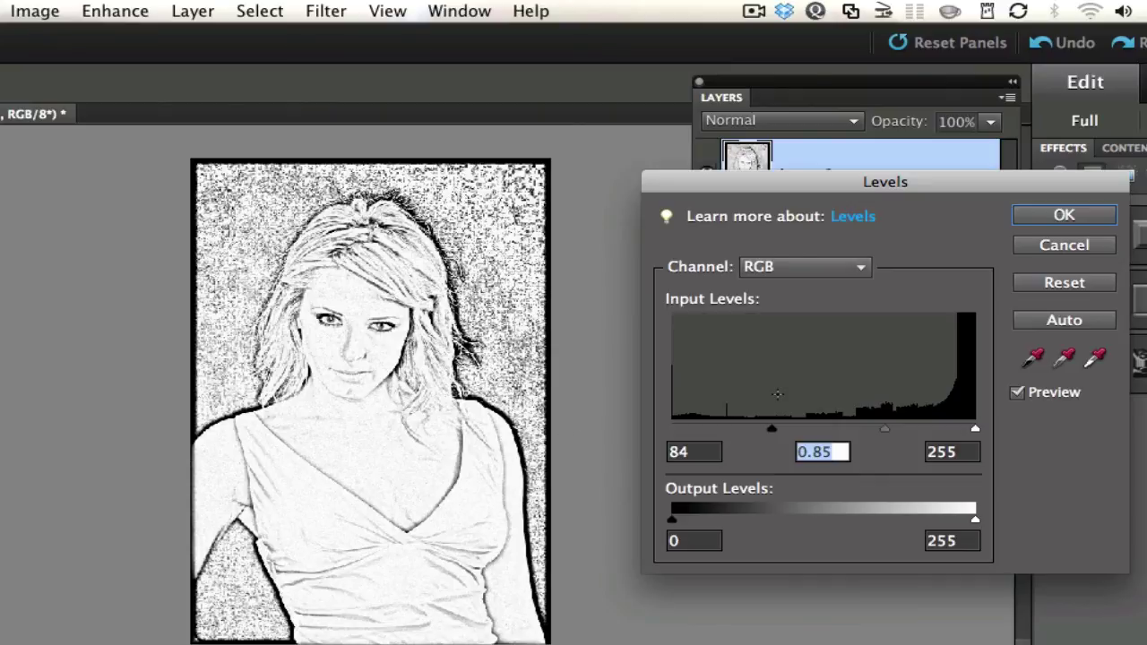
left_click(1064, 216)
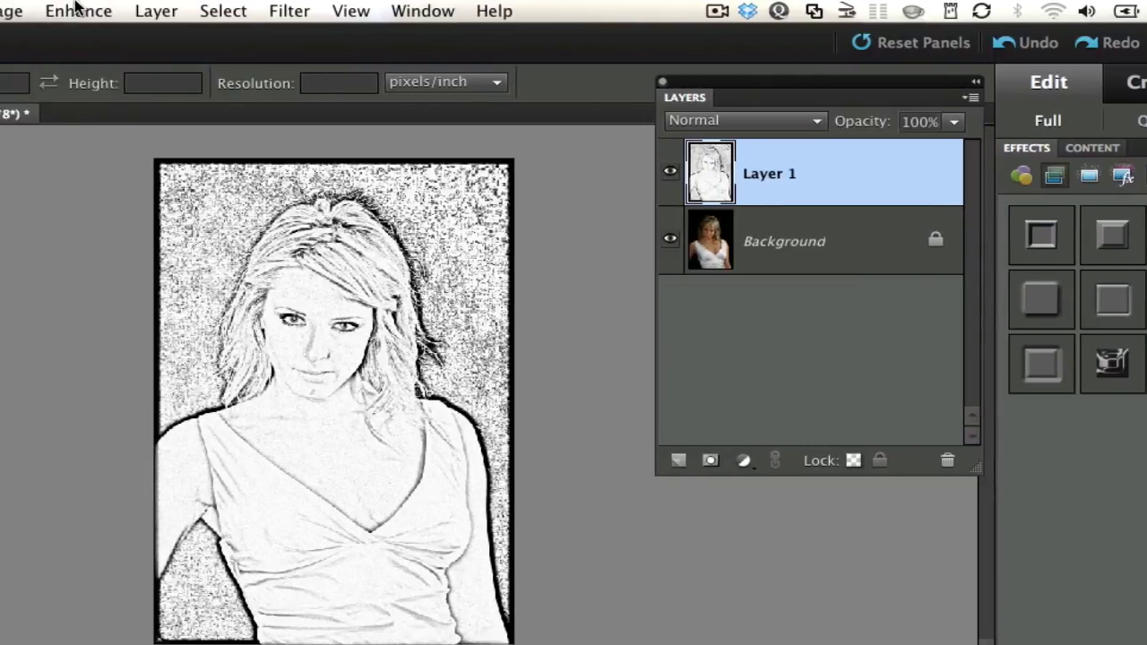
left_click(78, 11)
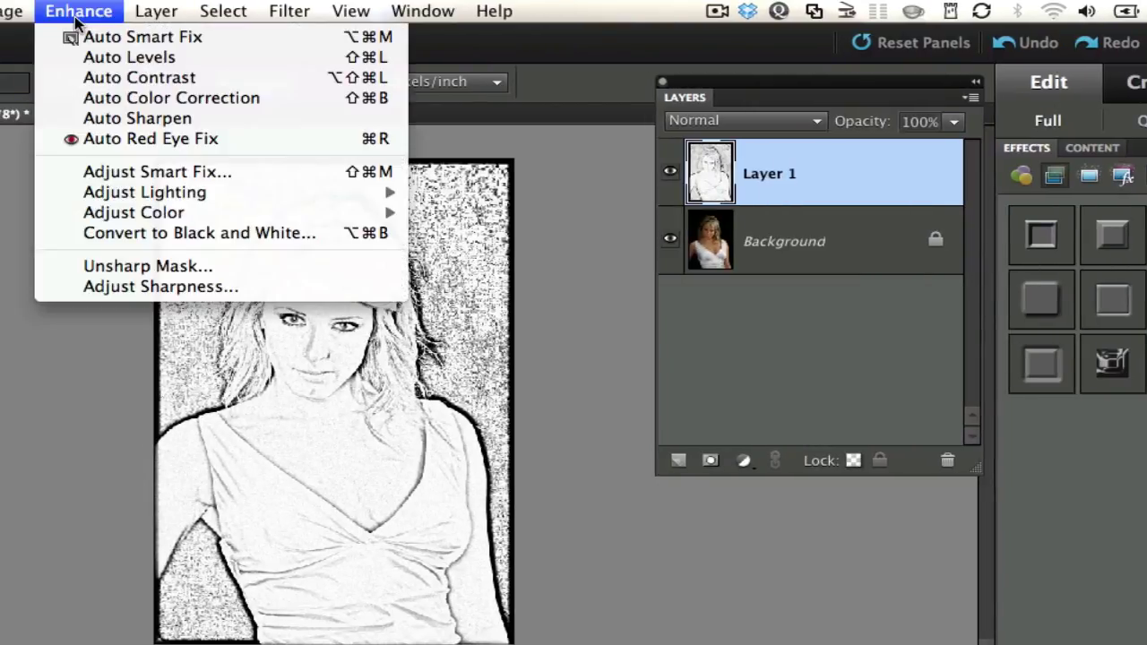
mouse_move(145, 192)
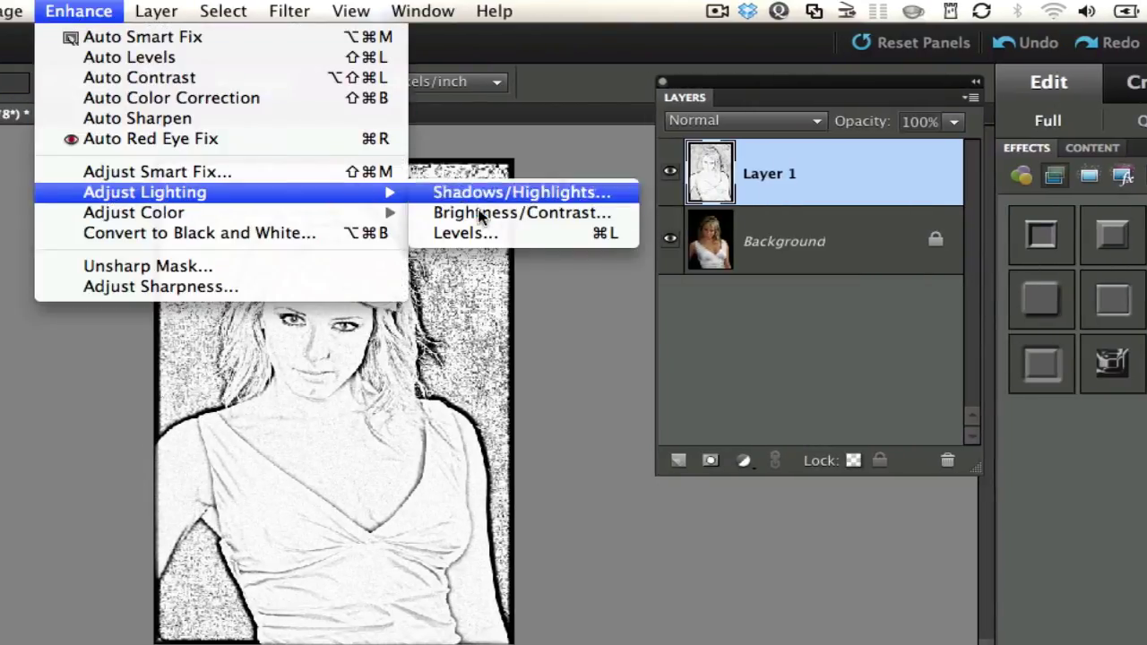
left_click(600, 139)
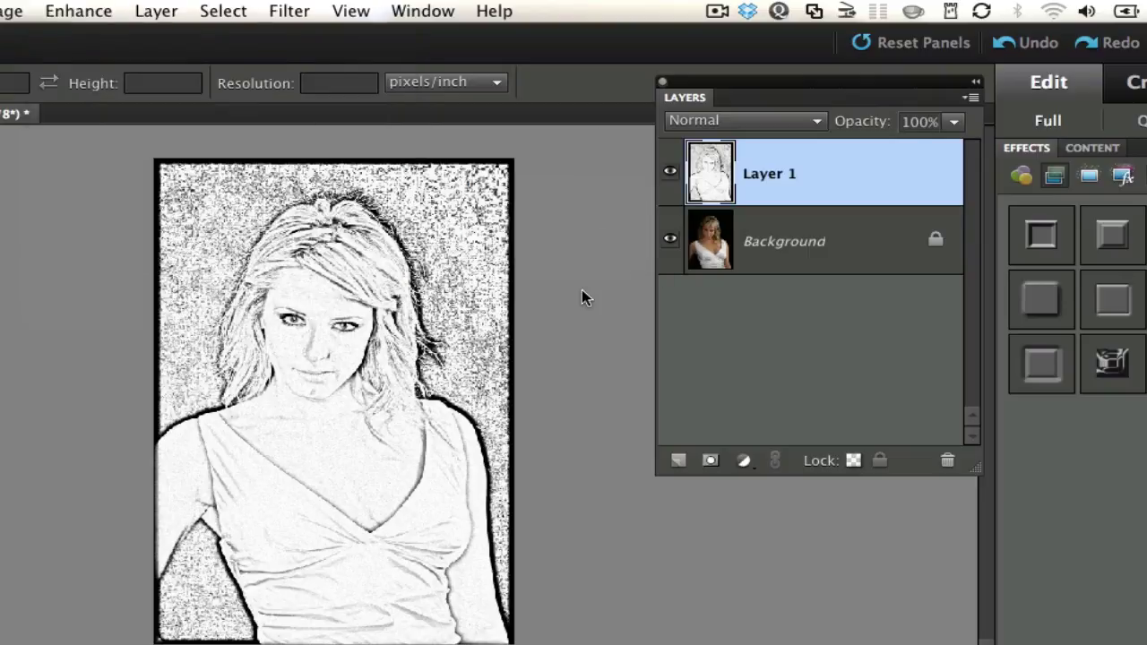